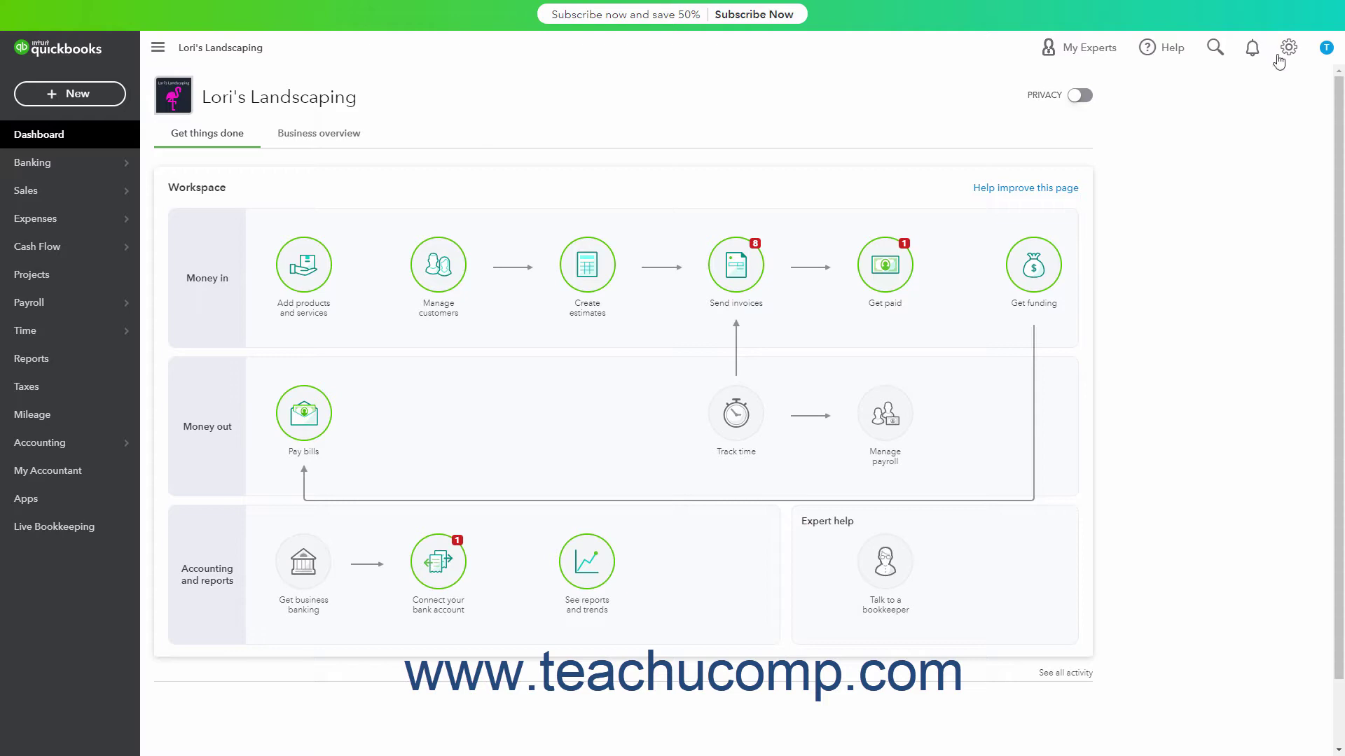
- Open Recurring Transactions from the settings menu's Lists and start a new template
{"action": "left_click", "coordinate": [1280, 56]}
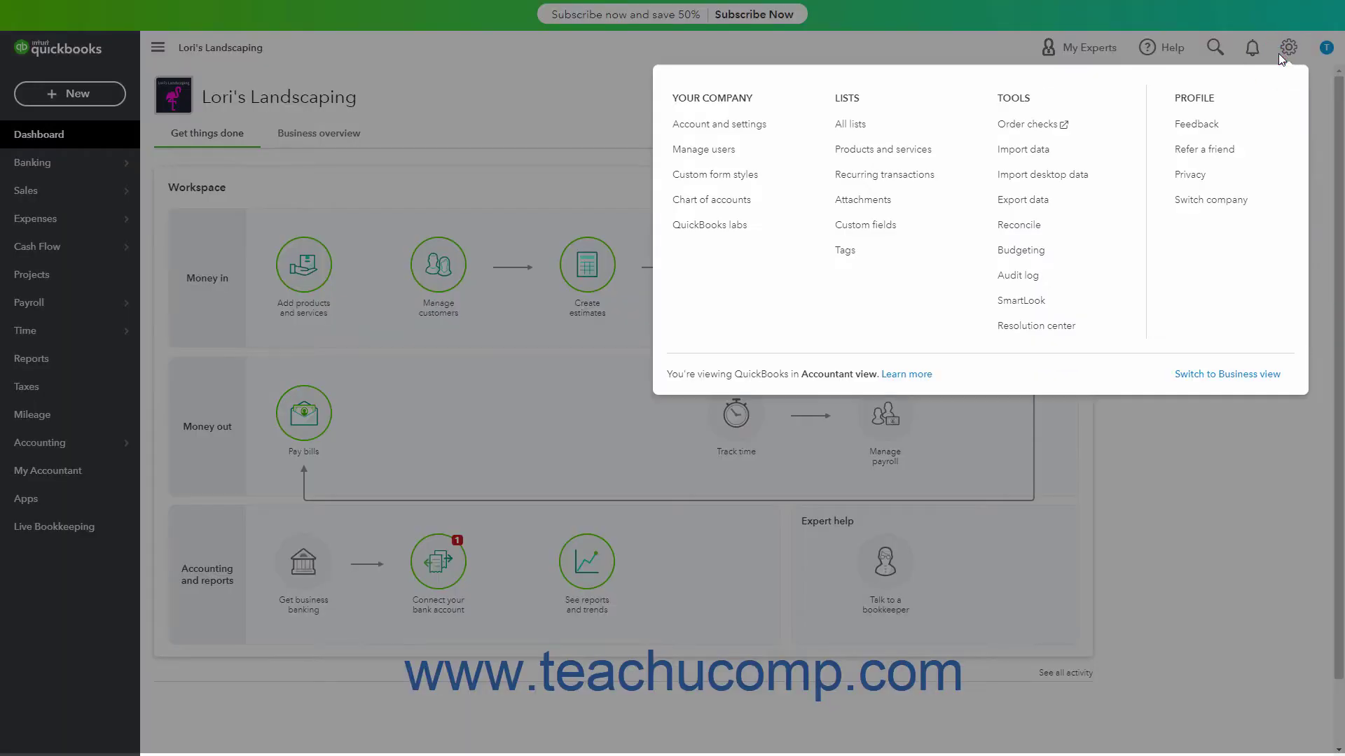
{"action": "left_click", "coordinate": [924, 176]}
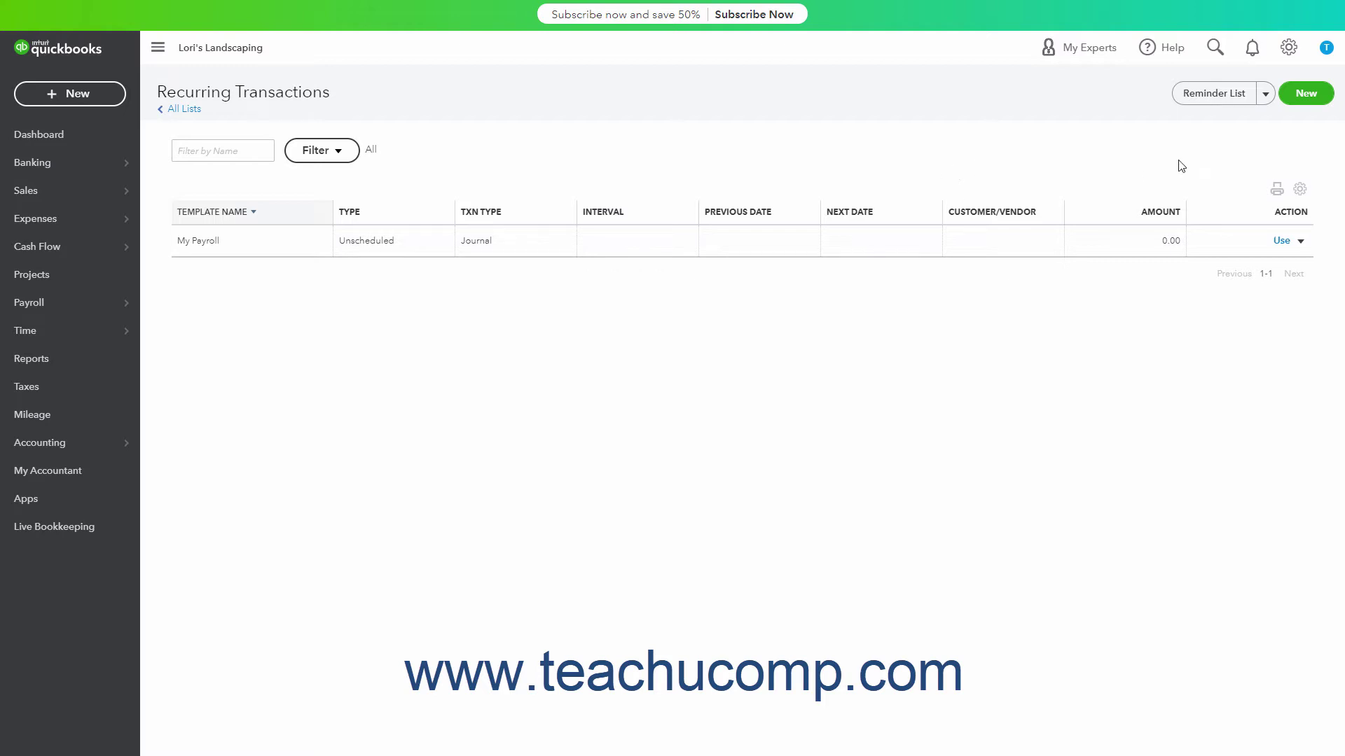
{"action": "left_click", "coordinate": [1300, 98]}
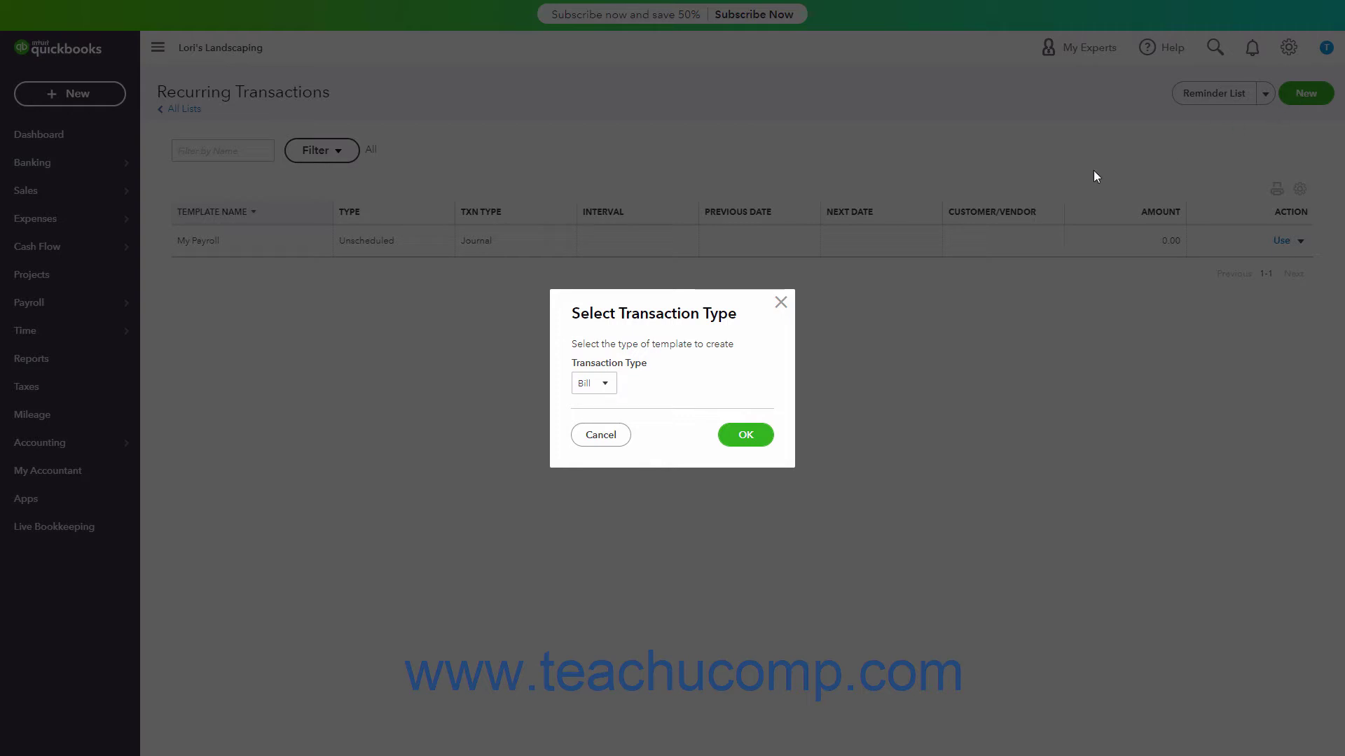
- Create the new recurring template with Bill as the transaction type
{"action": "left_click", "coordinate": [599, 387]}
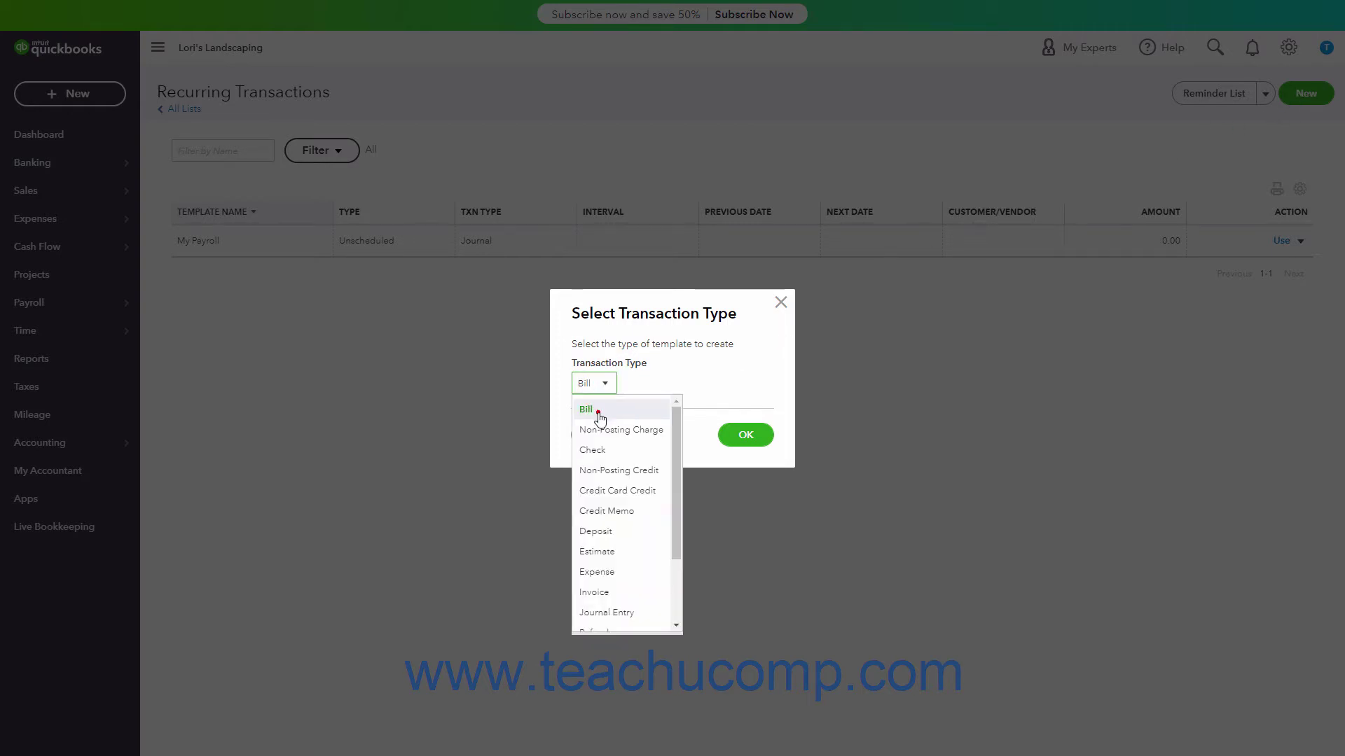
{"action": "left_click", "coordinate": [599, 412]}
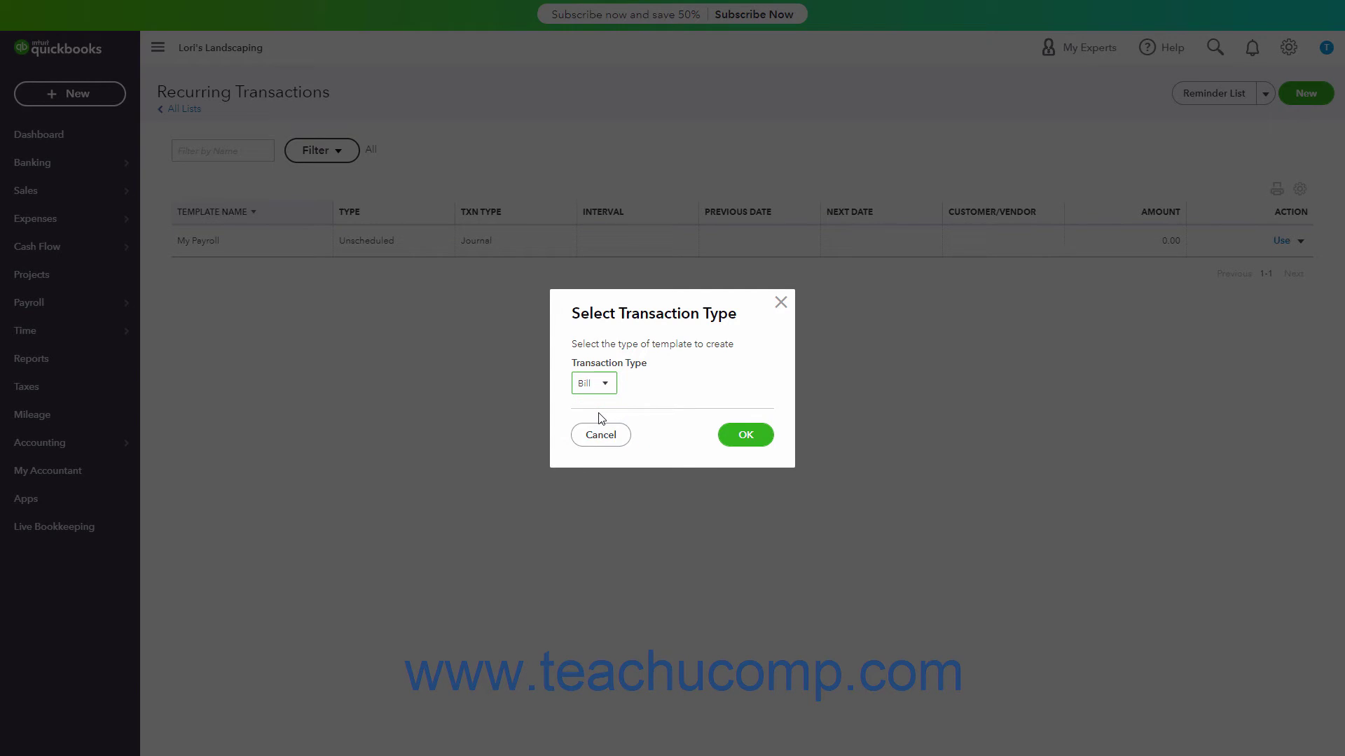
{"action": "left_click", "coordinate": [754, 439]}
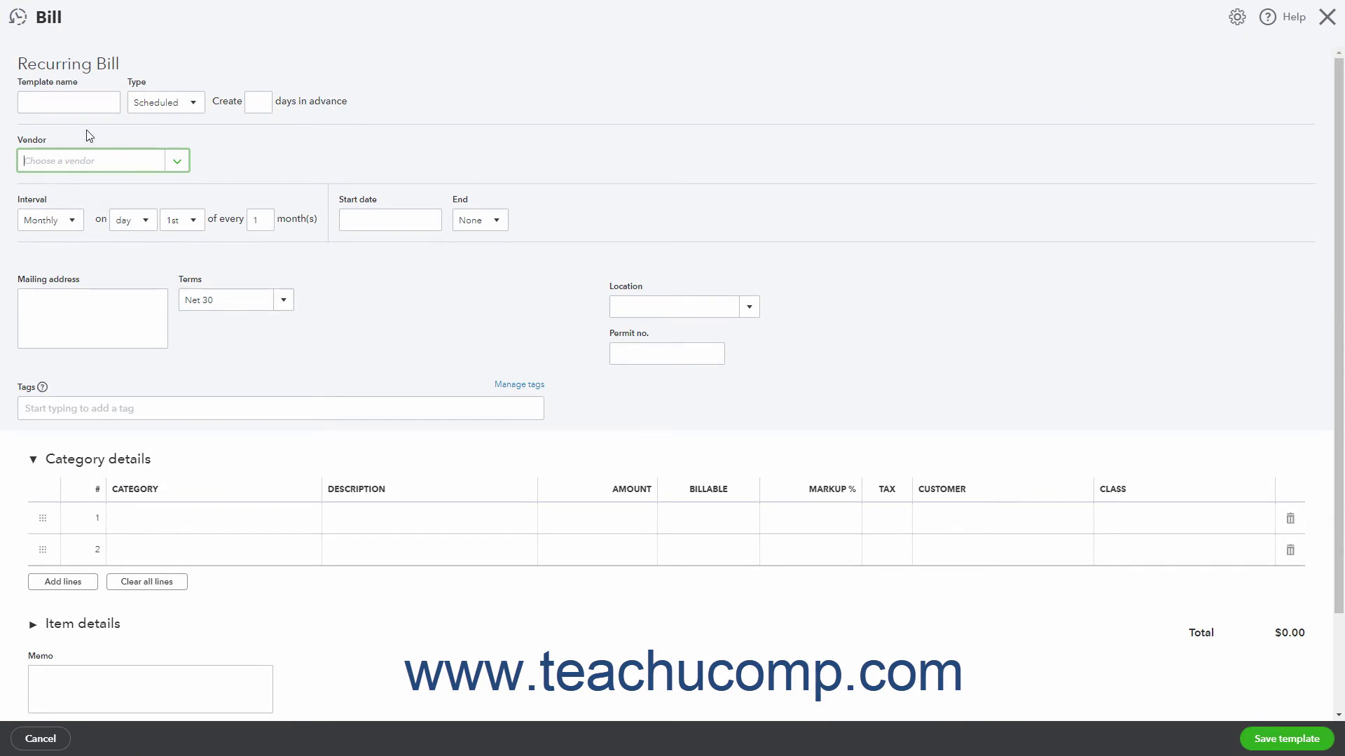
- Name the template 'Monthly Electric Bill', keep it Scheduled, and create it 2 days in advance
{"action": "left_click", "coordinate": [75, 100]}
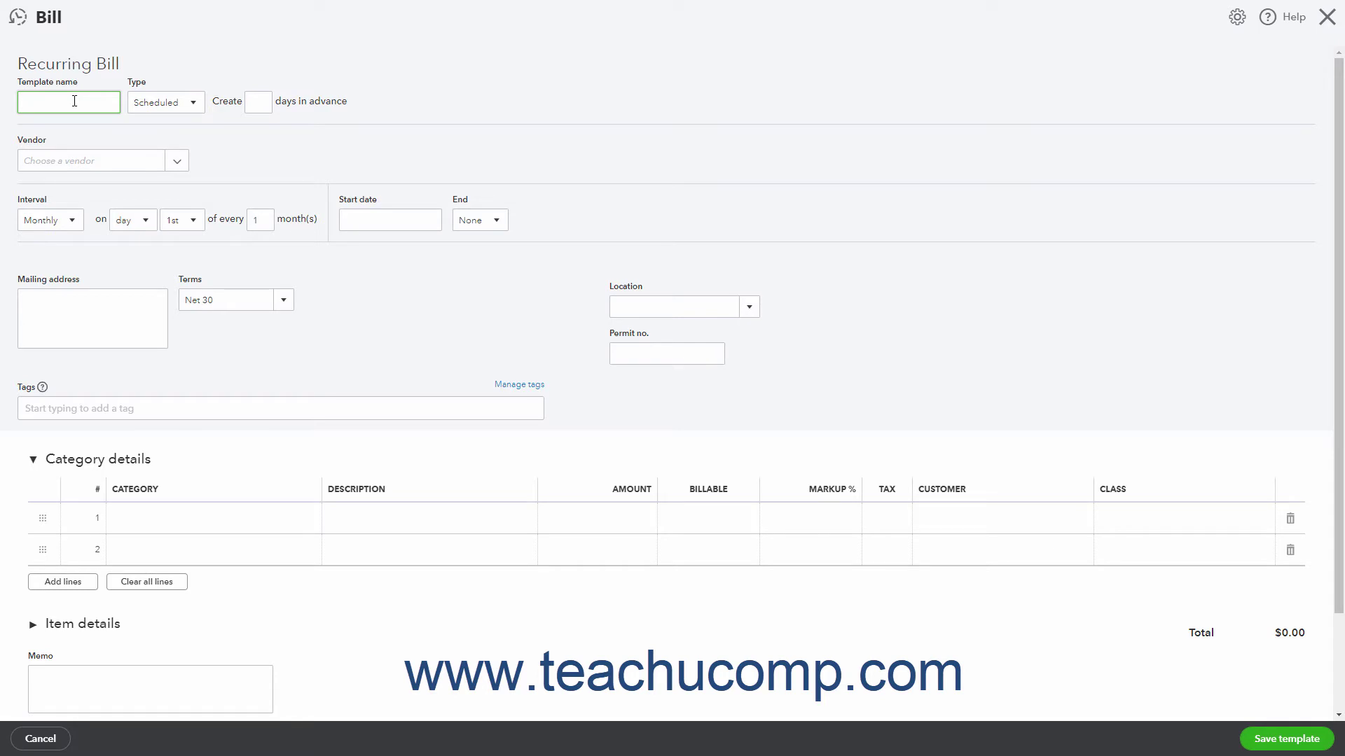
{"action": "type", "text": "Monthly Electric Bill"}
{"action": "left_click", "coordinate": [193, 104]}
{"action": "left_click", "coordinate": [184, 129]}
{"action": "left_click", "coordinate": [254, 98]}
{"action": "type", "text": "2"}
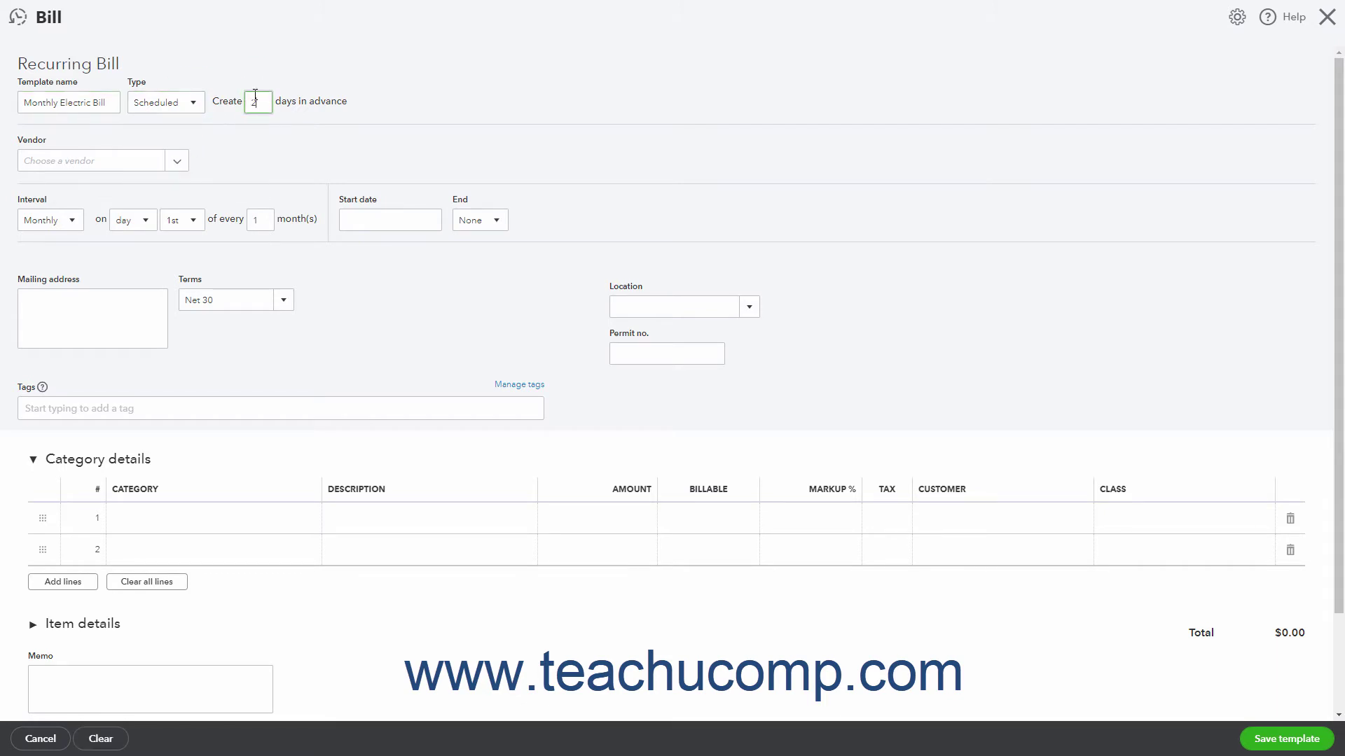
{"action": "left_click", "coordinate": [180, 164]}
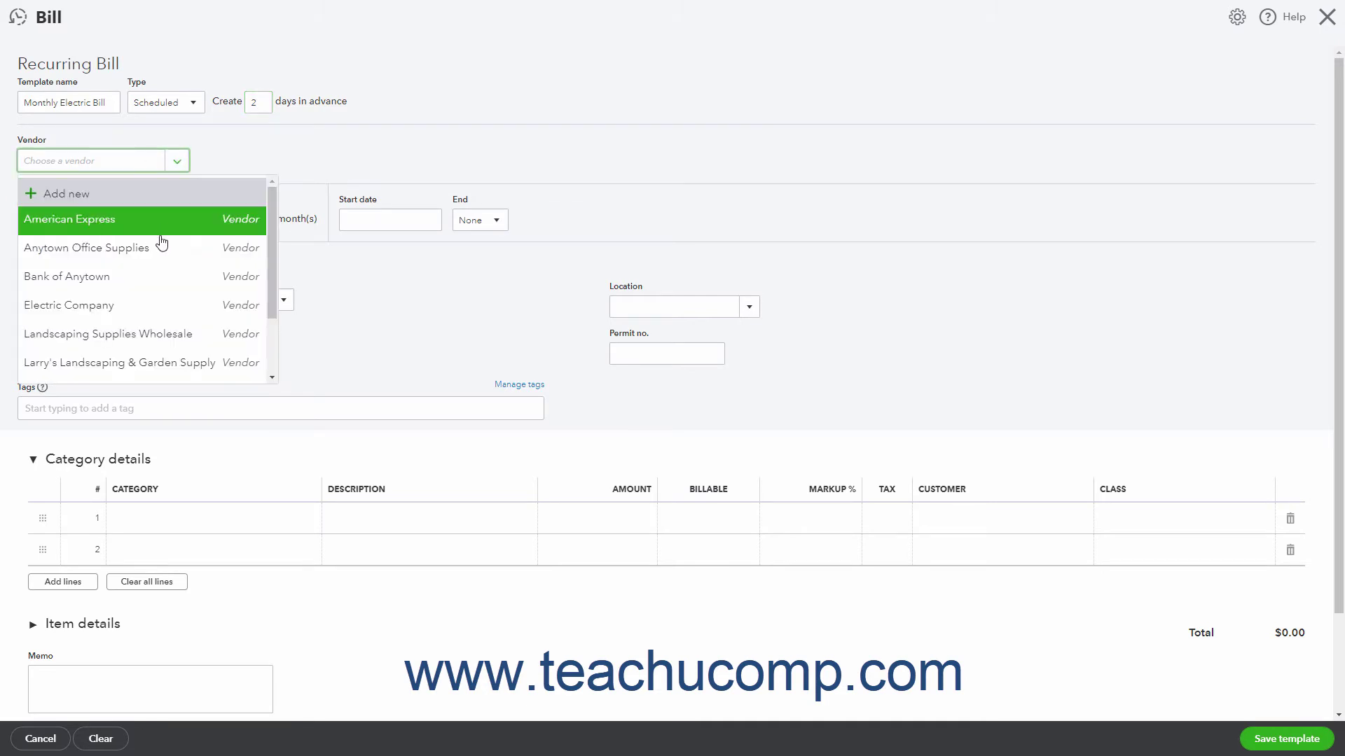
- Choose Electric Company as vendor and repeat the bill monthly on the 15th
{"action": "left_click", "coordinate": [145, 297]}
{"action": "left_click", "coordinate": [71, 221]}
{"action": "left_click", "coordinate": [61, 286]}
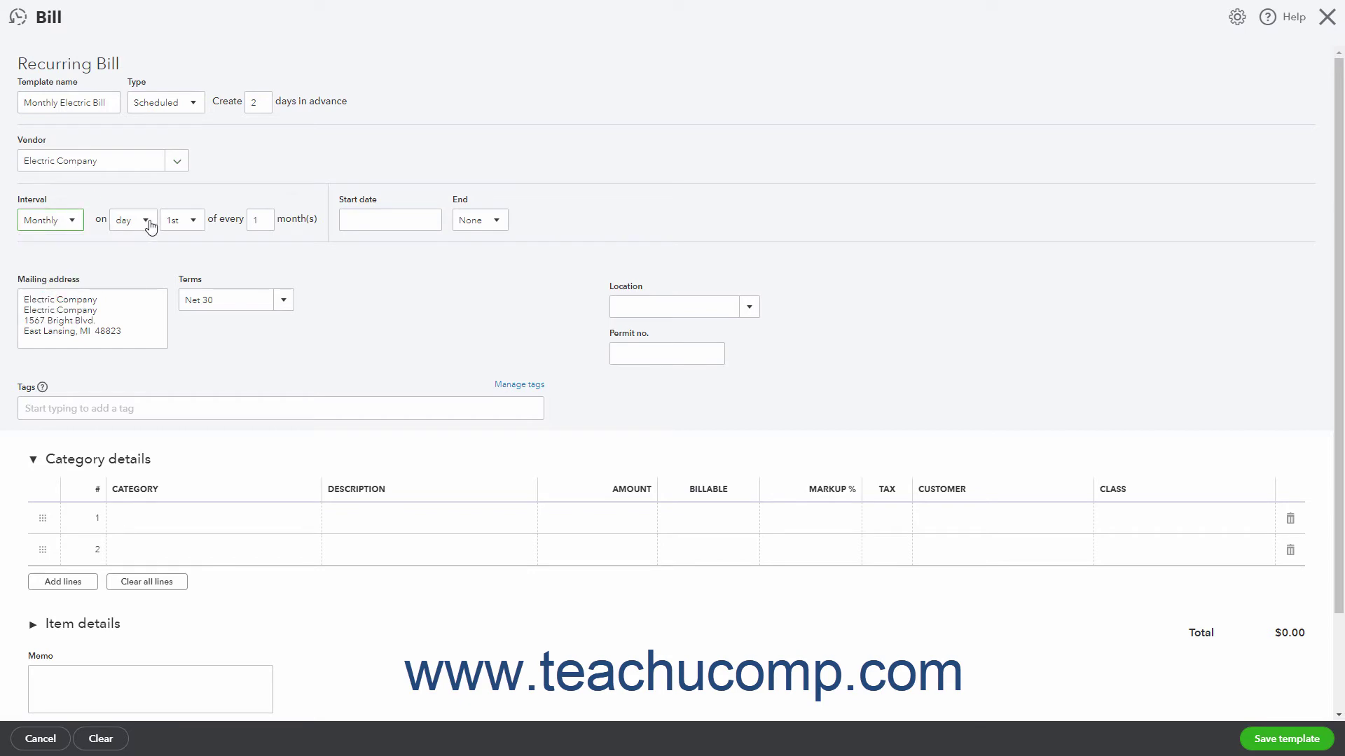
{"action": "left_click", "coordinate": [149, 222]}
{"action": "left_click", "coordinate": [145, 248]}
{"action": "left_click", "coordinate": [193, 221]}
{"action": "scroll", "coordinate": [180, 366], "scroll_direction": "down", "scroll_amount": 3}
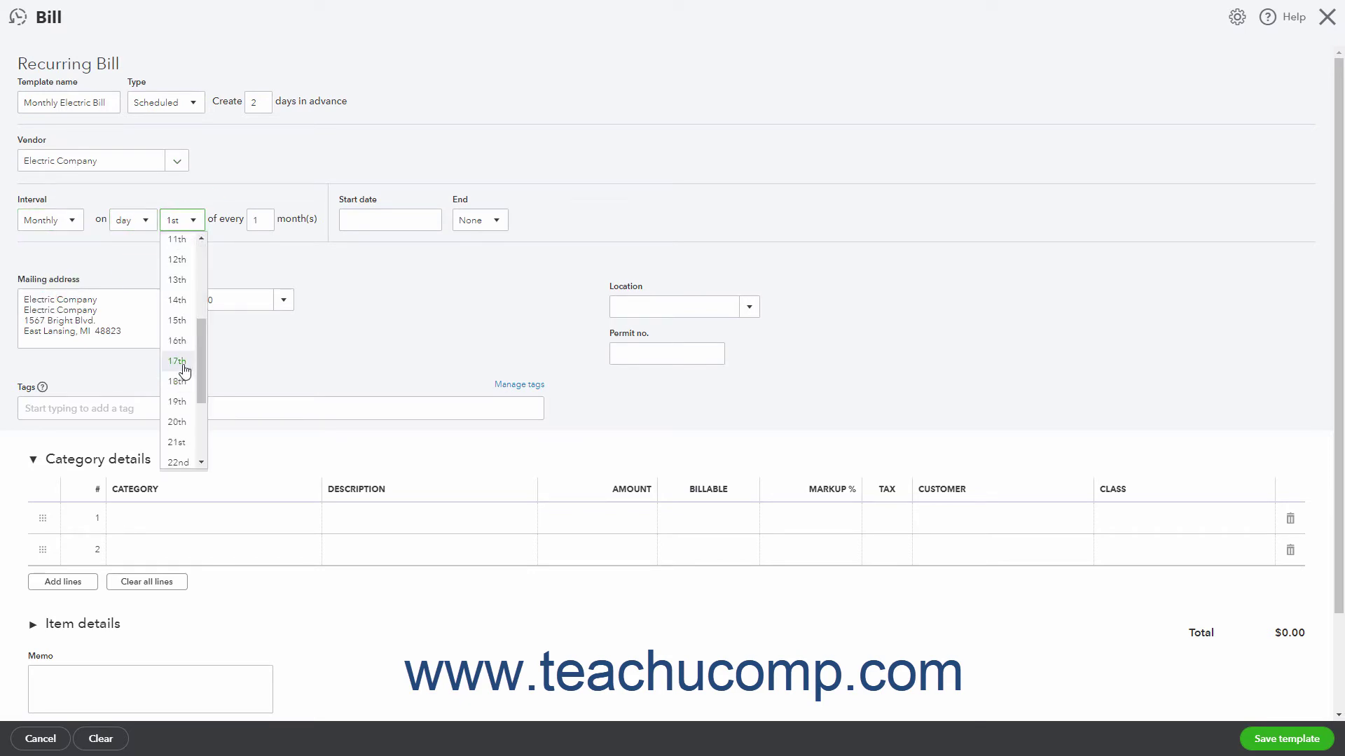
{"action": "left_click", "coordinate": [175, 321]}
- Set the start date to 06/15/2021 and categorise the first line as Utilities
{"action": "left_click", "coordinate": [434, 221]}
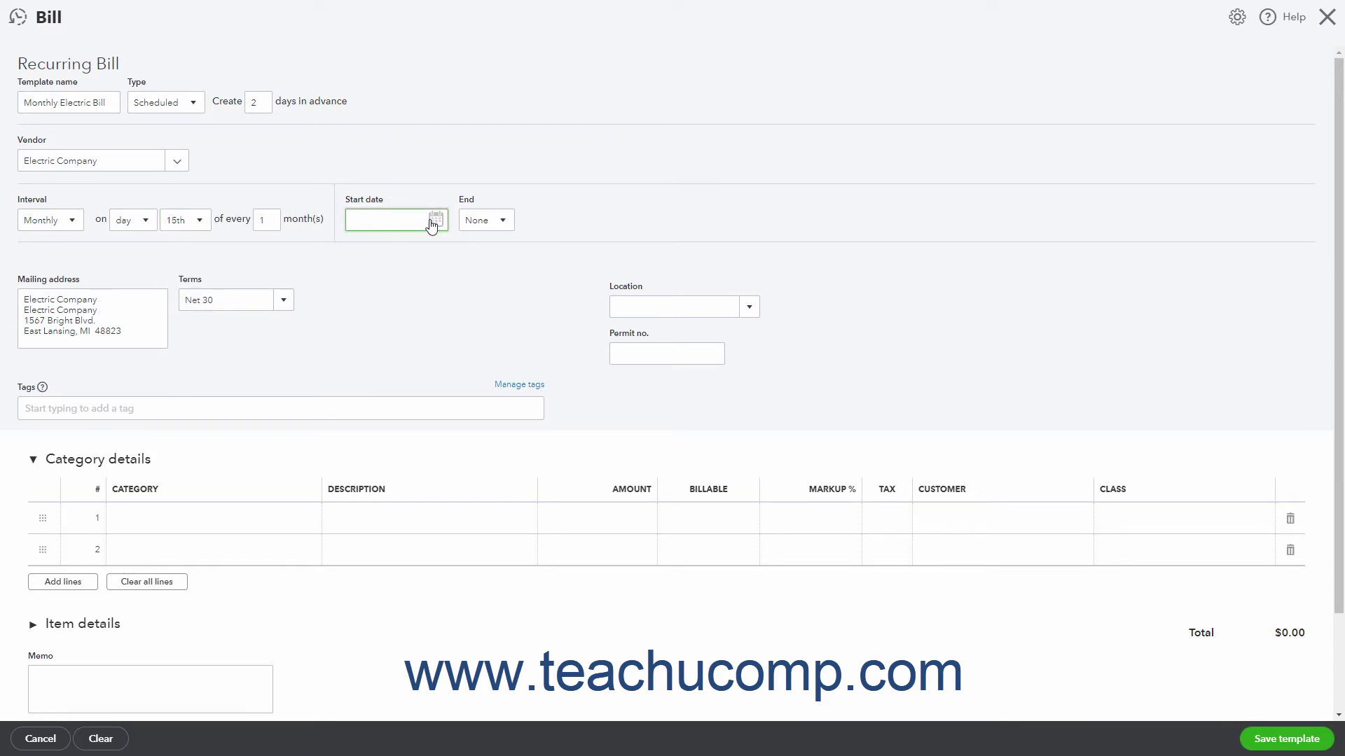
{"action": "left_click", "coordinate": [476, 256]}
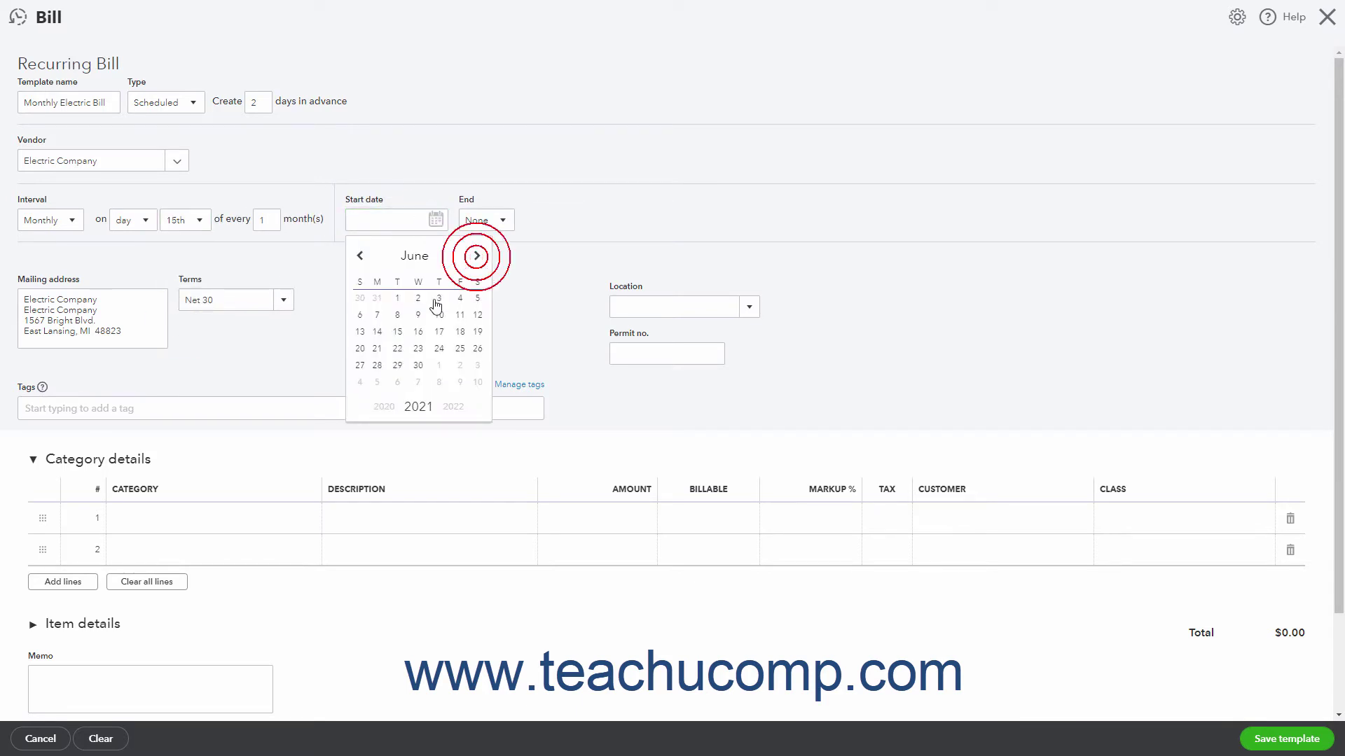
{"action": "left_click", "coordinate": [397, 332]}
{"action": "left_click", "coordinate": [304, 522]}
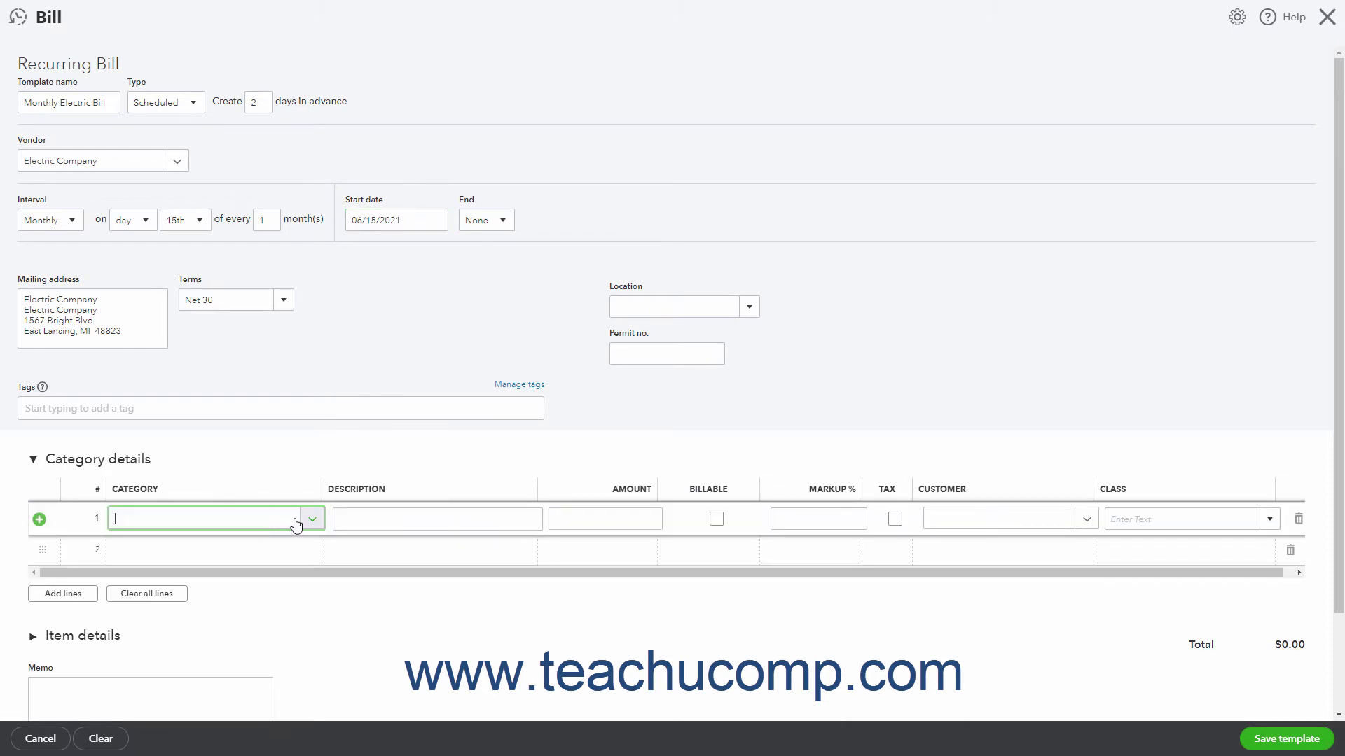
{"action": "left_click", "coordinate": [305, 524]}
{"action": "scroll", "coordinate": [280, 616], "scroll_direction": "down", "scroll_amount": 5}
{"action": "left_click", "coordinate": [280, 647]}
- Save the Monthly Electric Bill template and bring up the recurring list's filter options
{"action": "left_click", "coordinate": [1268, 741]}
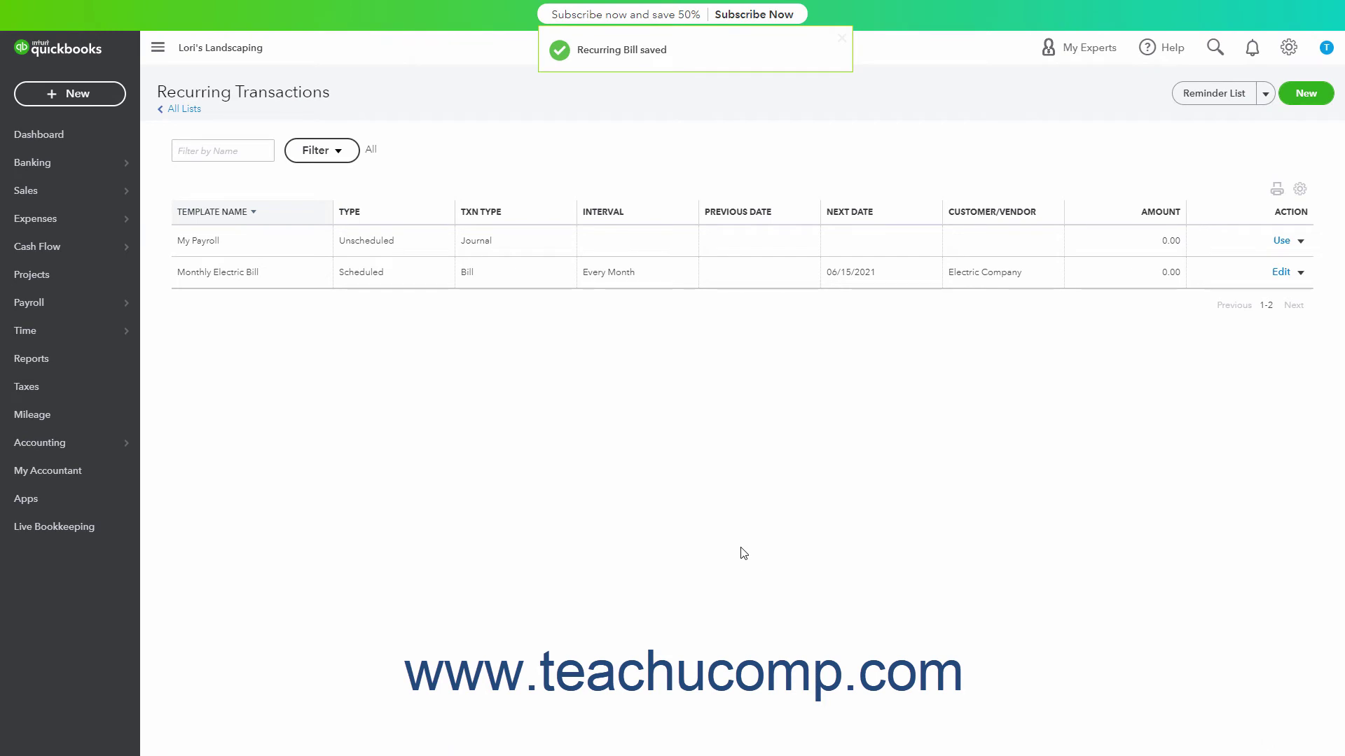
{"action": "left_click", "coordinate": [341, 162]}
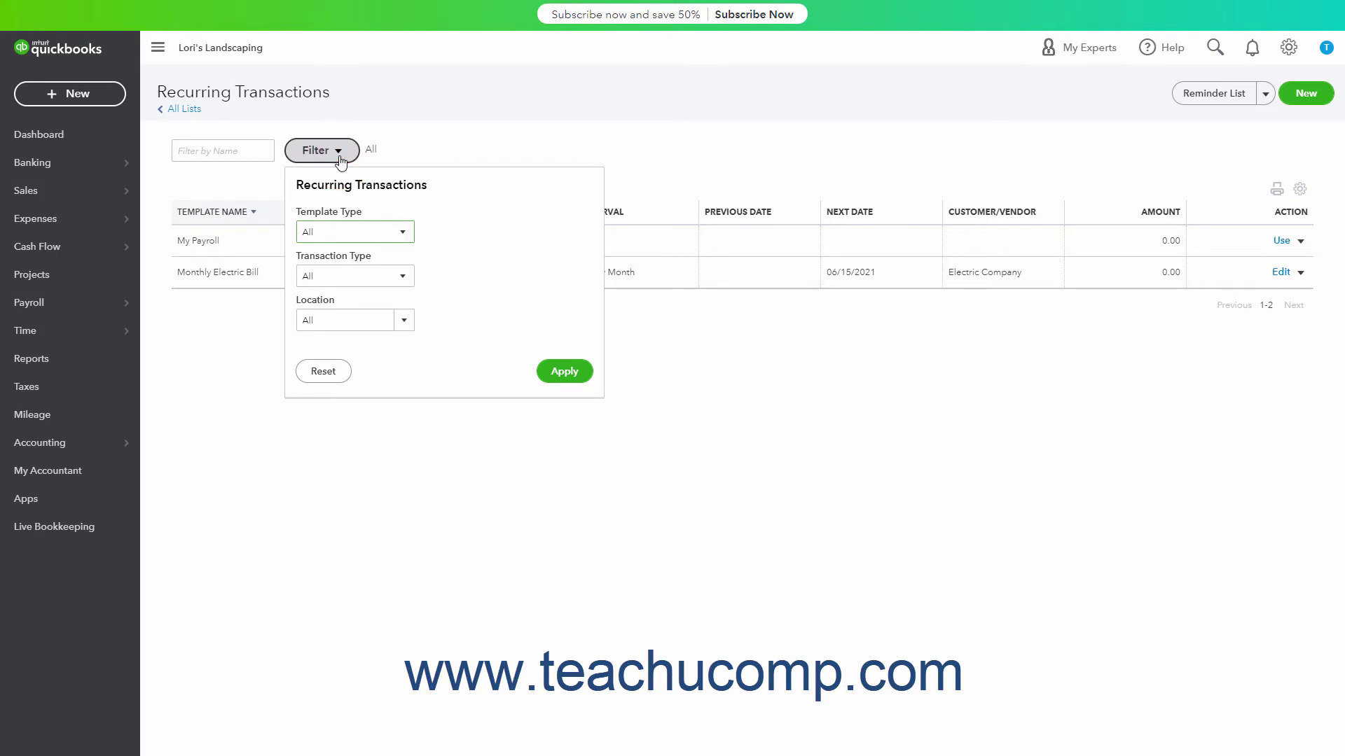
- Filter the recurring list to Scheduled templates, then clear the filter to view all
{"action": "left_click", "coordinate": [404, 238]}
{"action": "left_click", "coordinate": [375, 275]}
{"action": "left_click", "coordinate": [574, 376]}
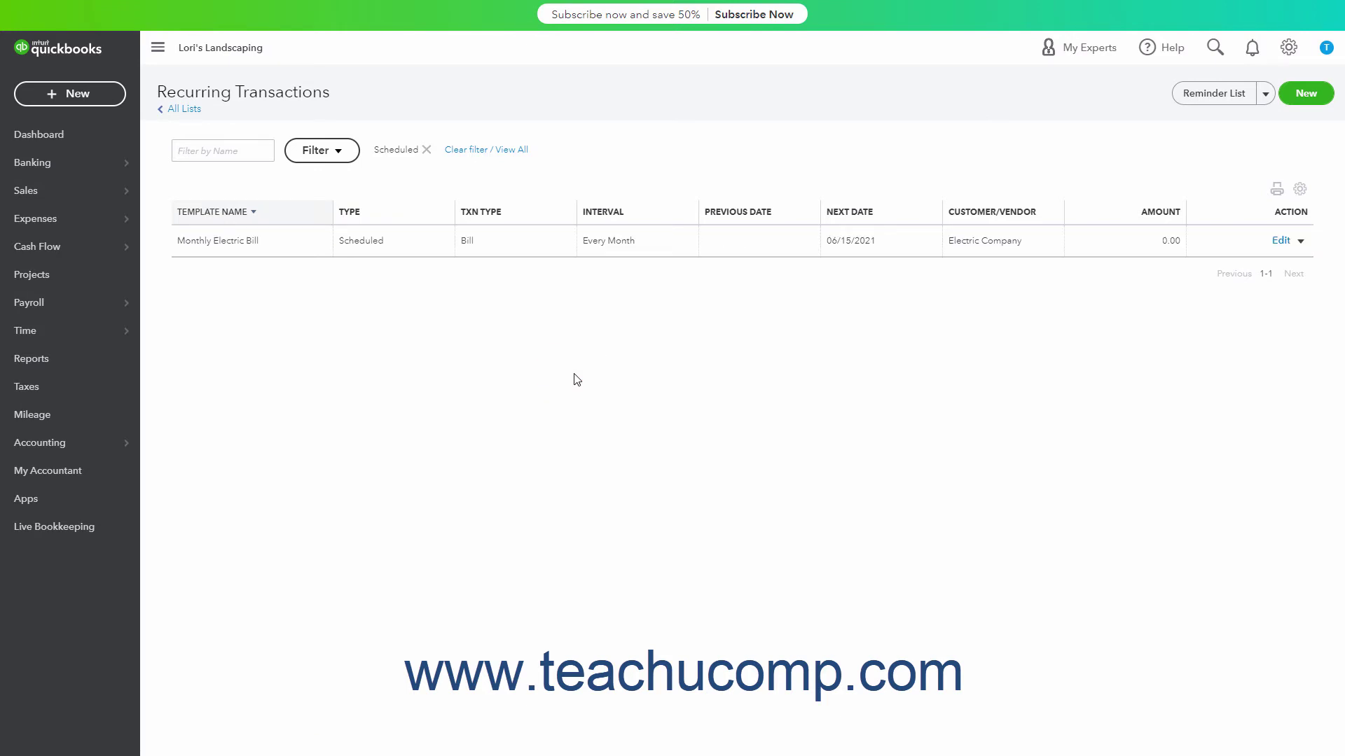
{"action": "left_click", "coordinate": [425, 150]}
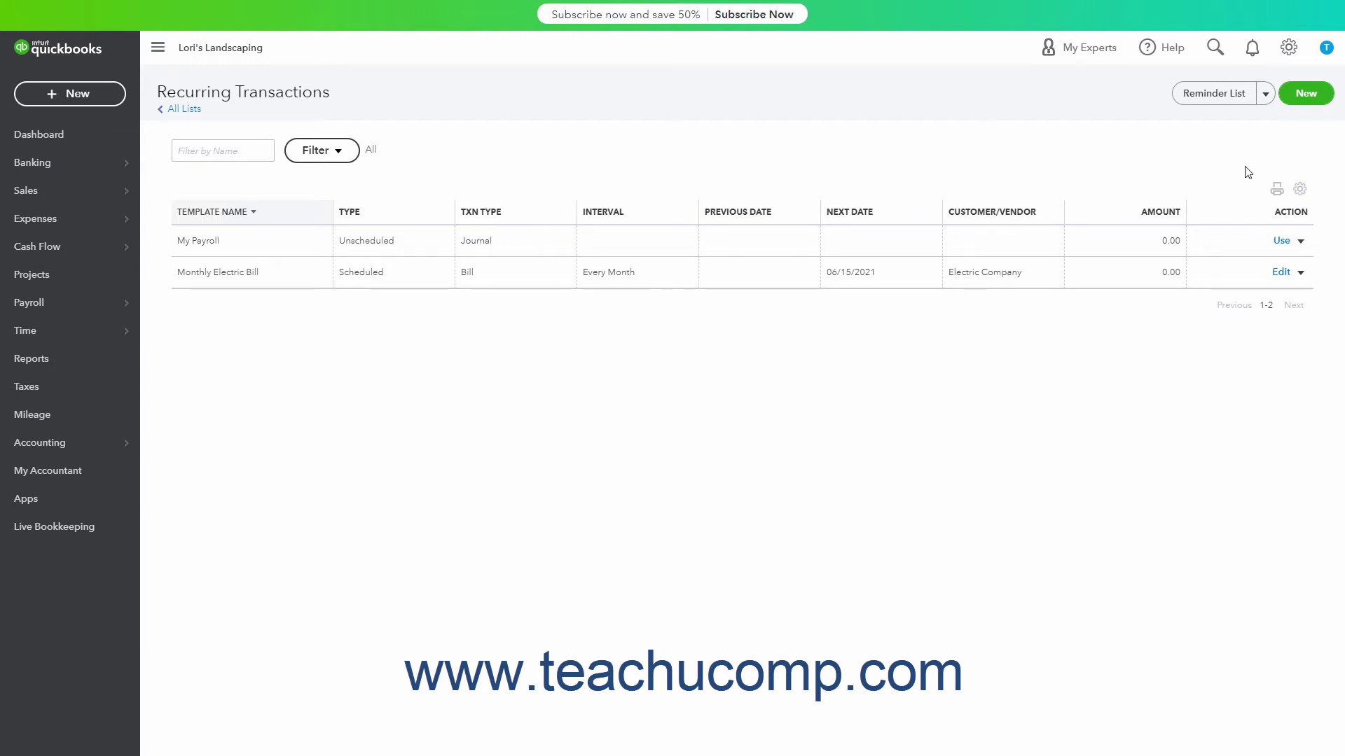
{"action": "left_click", "coordinate": [1278, 193]}
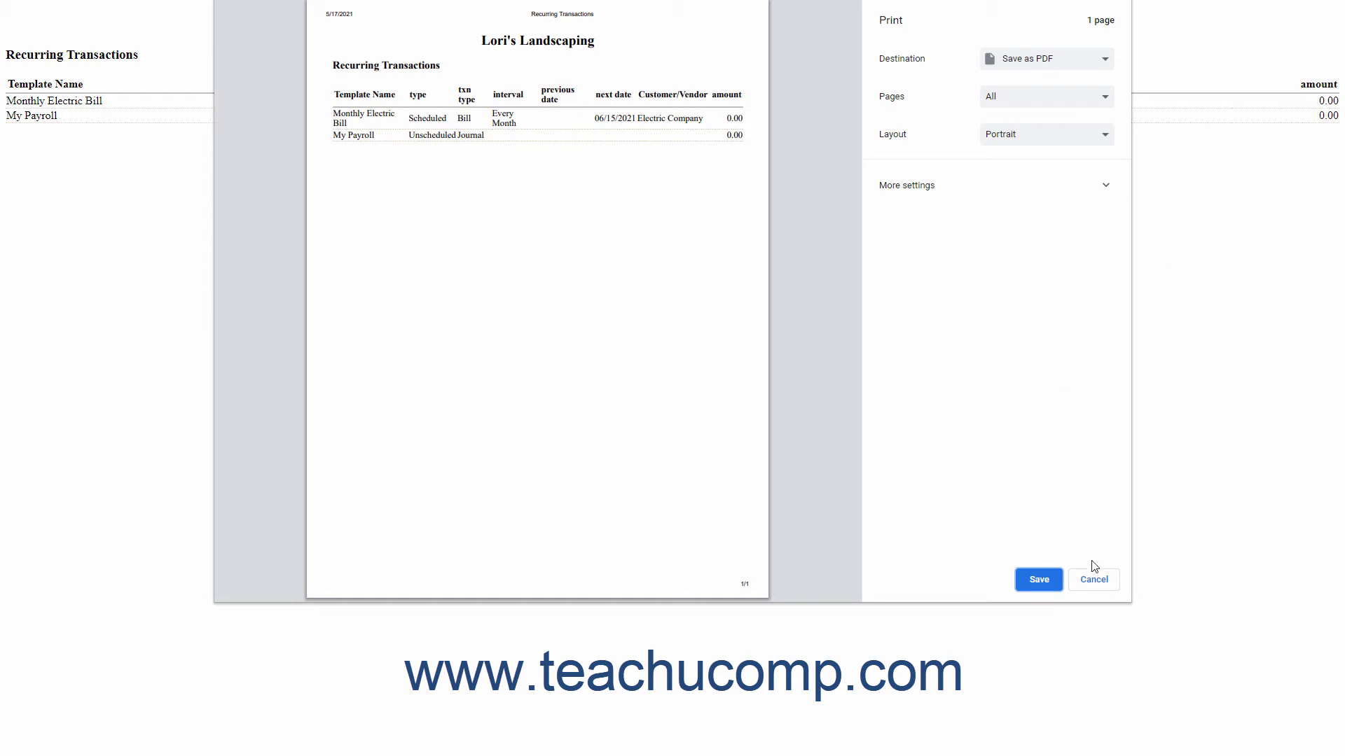
{"action": "left_click", "coordinate": [1093, 579]}
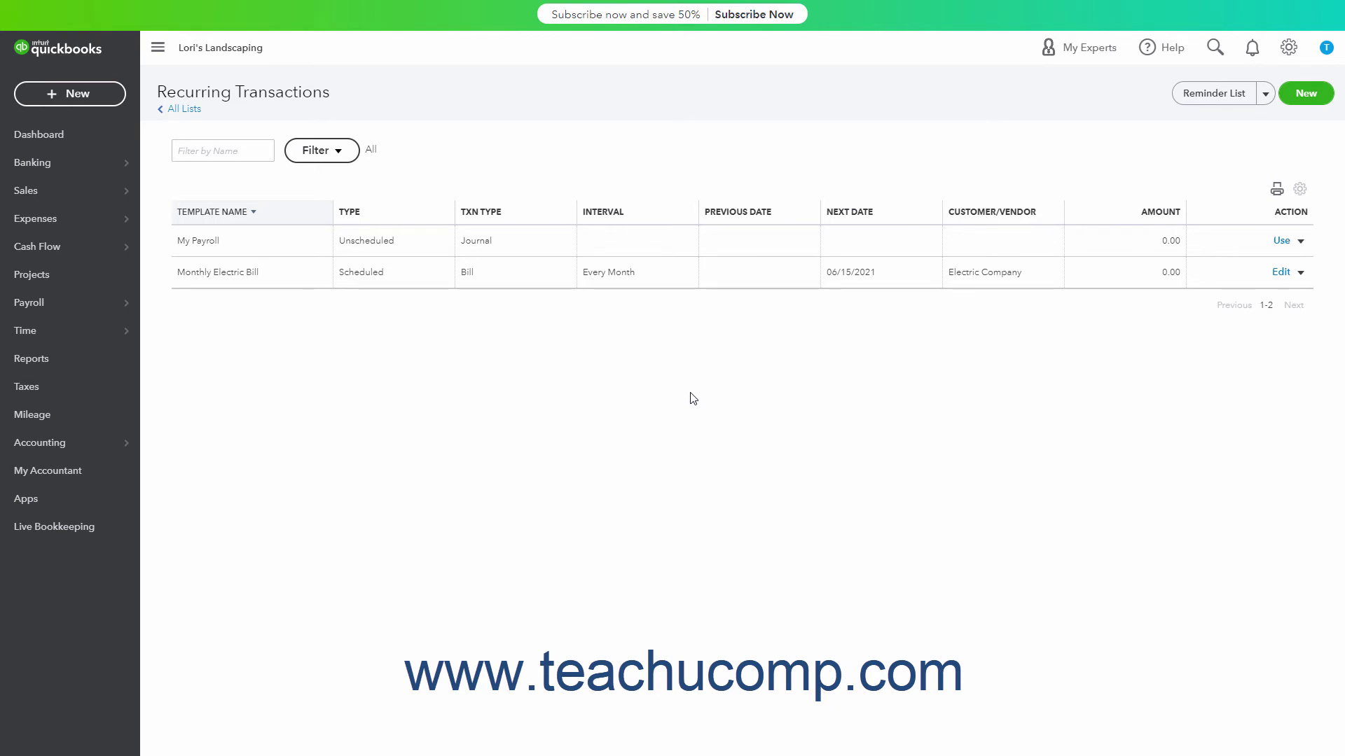
{"action": "left_click", "coordinate": [1299, 190]}
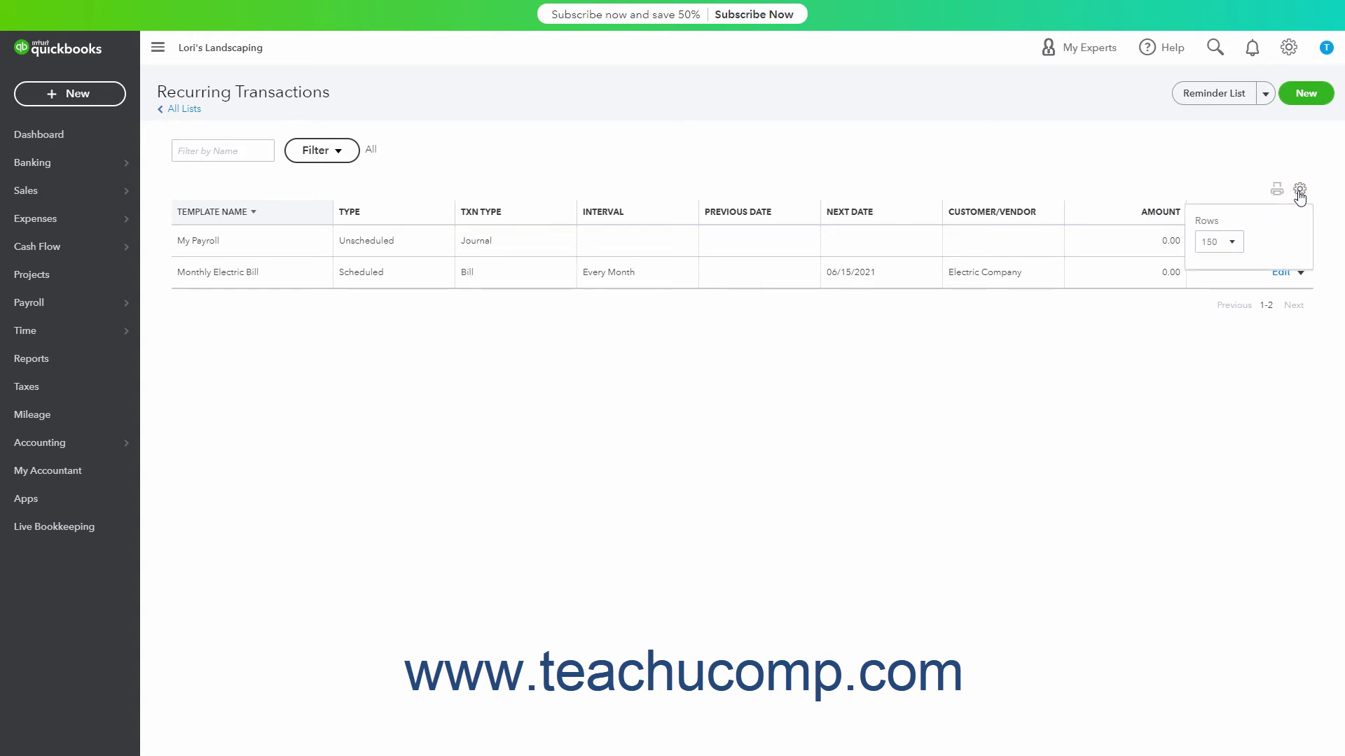
{"action": "left_click", "coordinate": [1231, 242]}
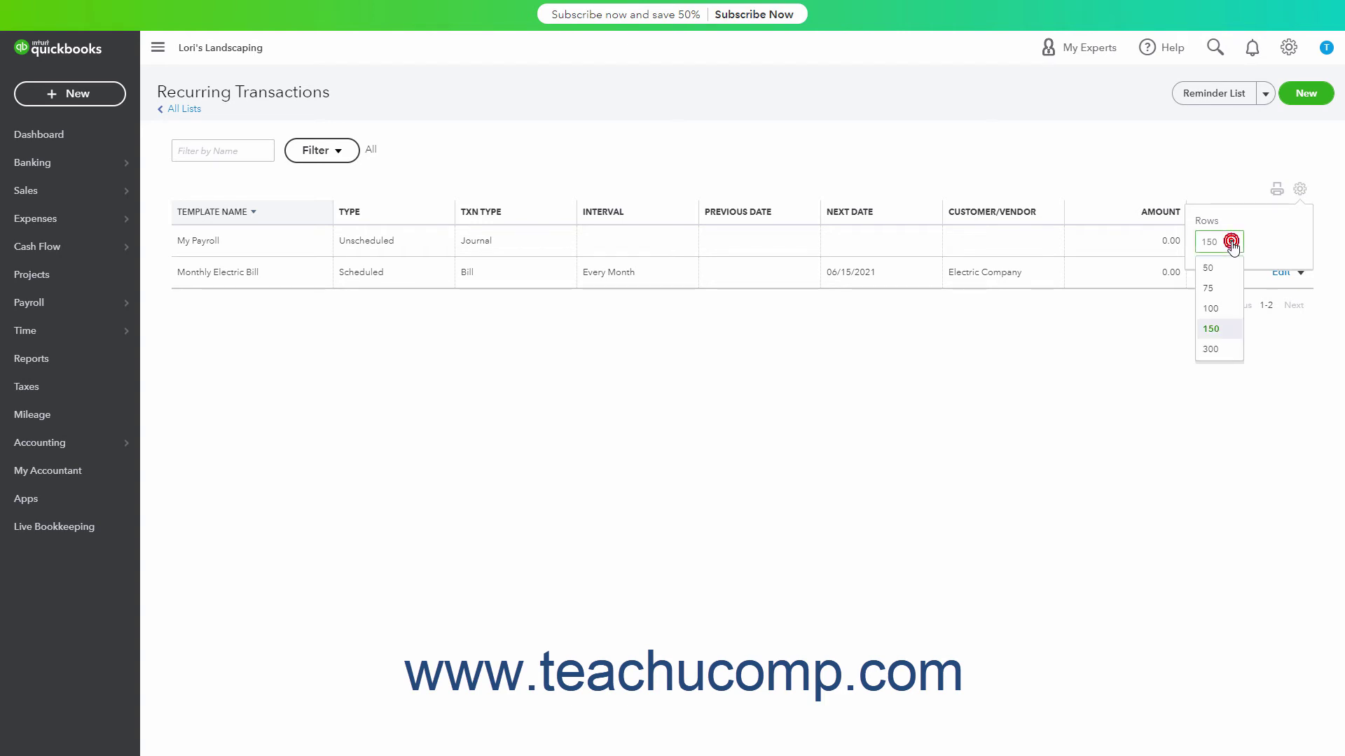
{"action": "left_click", "coordinate": [1231, 242]}
{"action": "left_click", "coordinate": [1299, 189]}
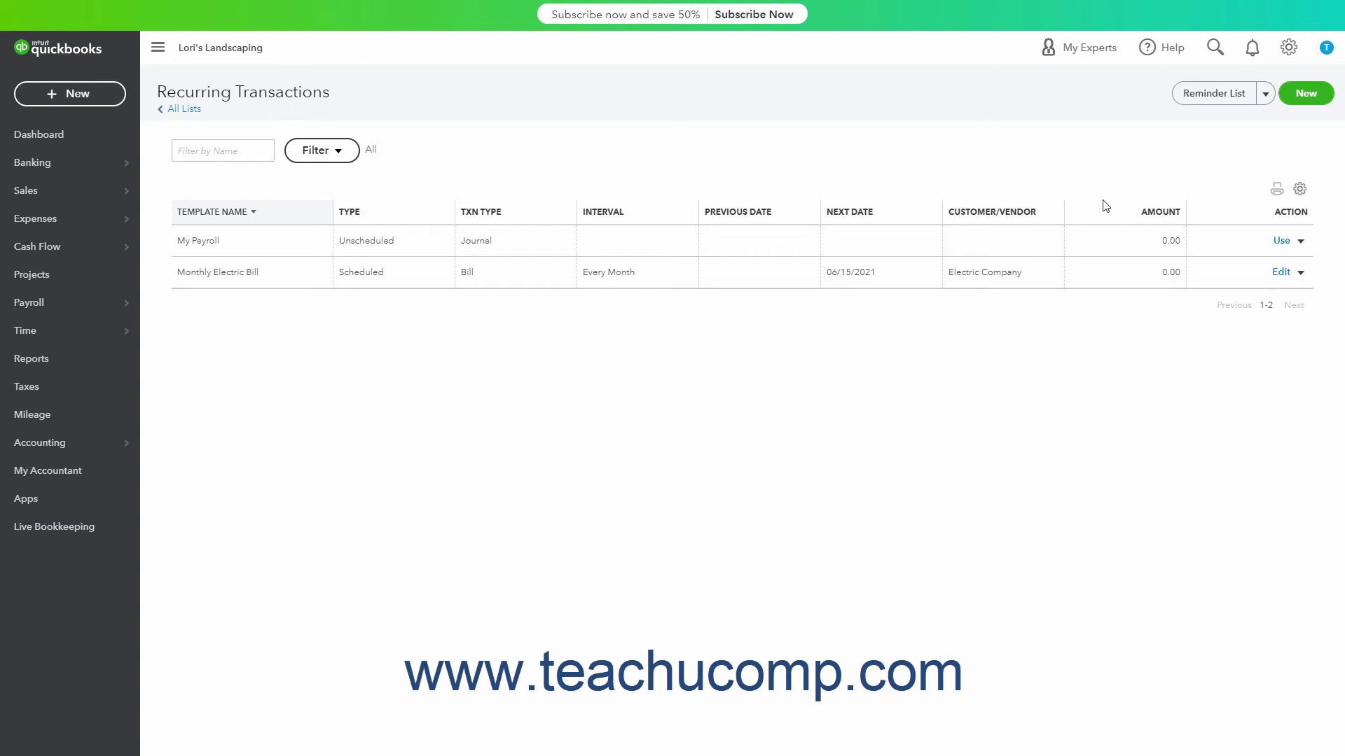
- Pause the Monthly Electric Bill template and confirm, so its next date reads Paused
{"action": "left_click", "coordinate": [1301, 275]}
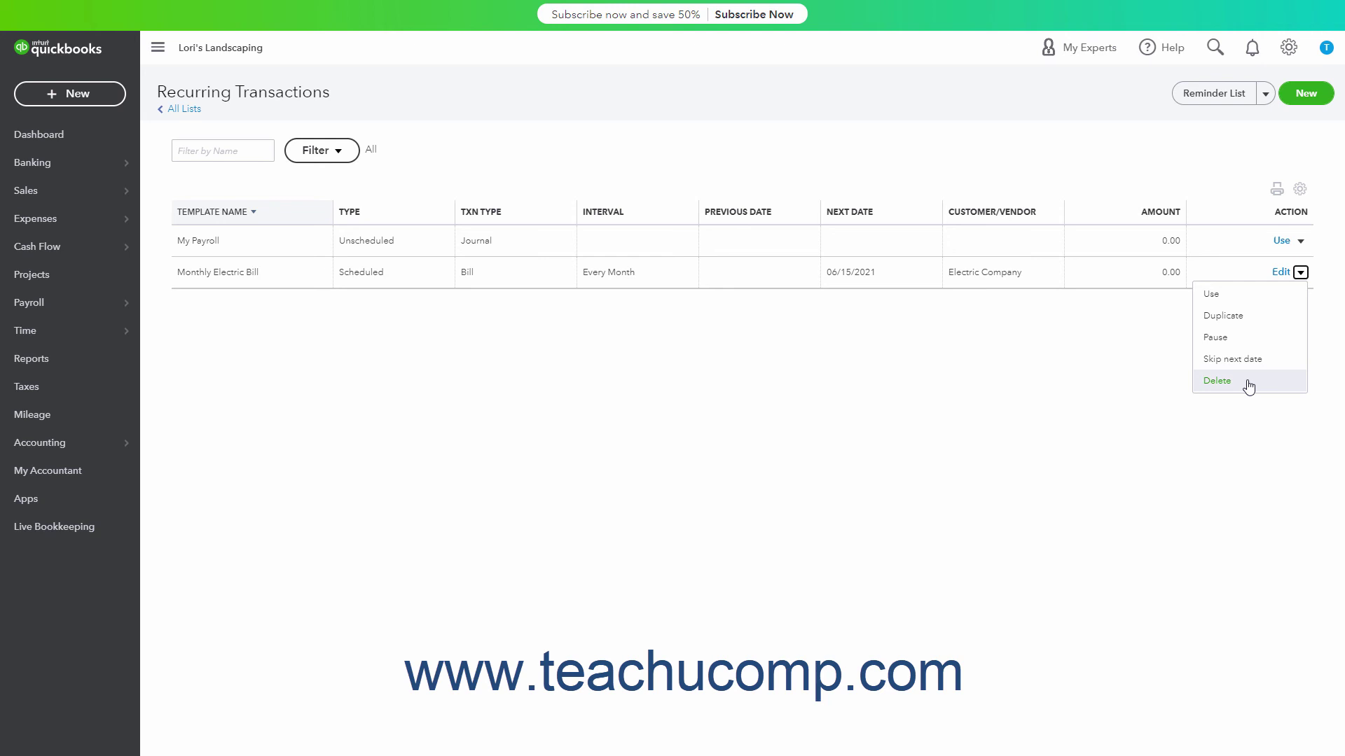
{"action": "left_click", "coordinate": [1250, 339]}
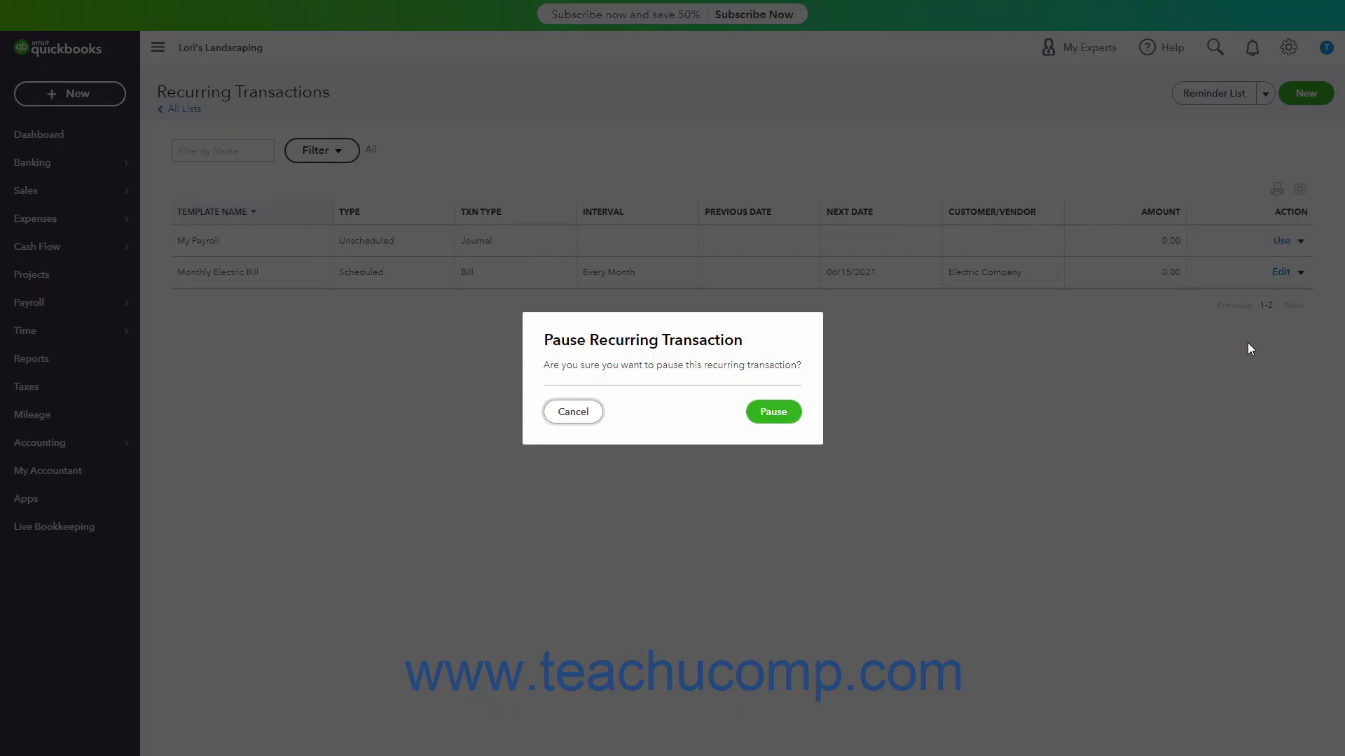
{"action": "left_click", "coordinate": [791, 416]}
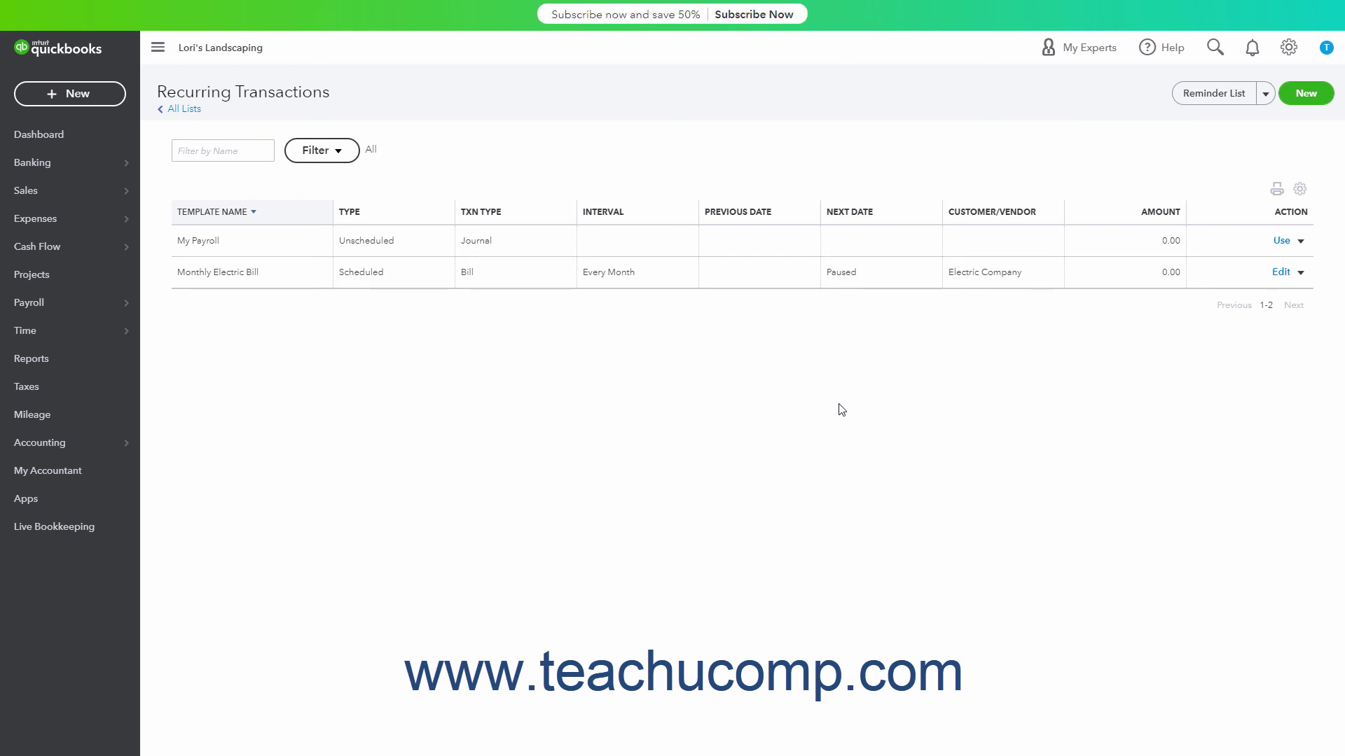
{"action": "left_click", "coordinate": [1299, 273]}
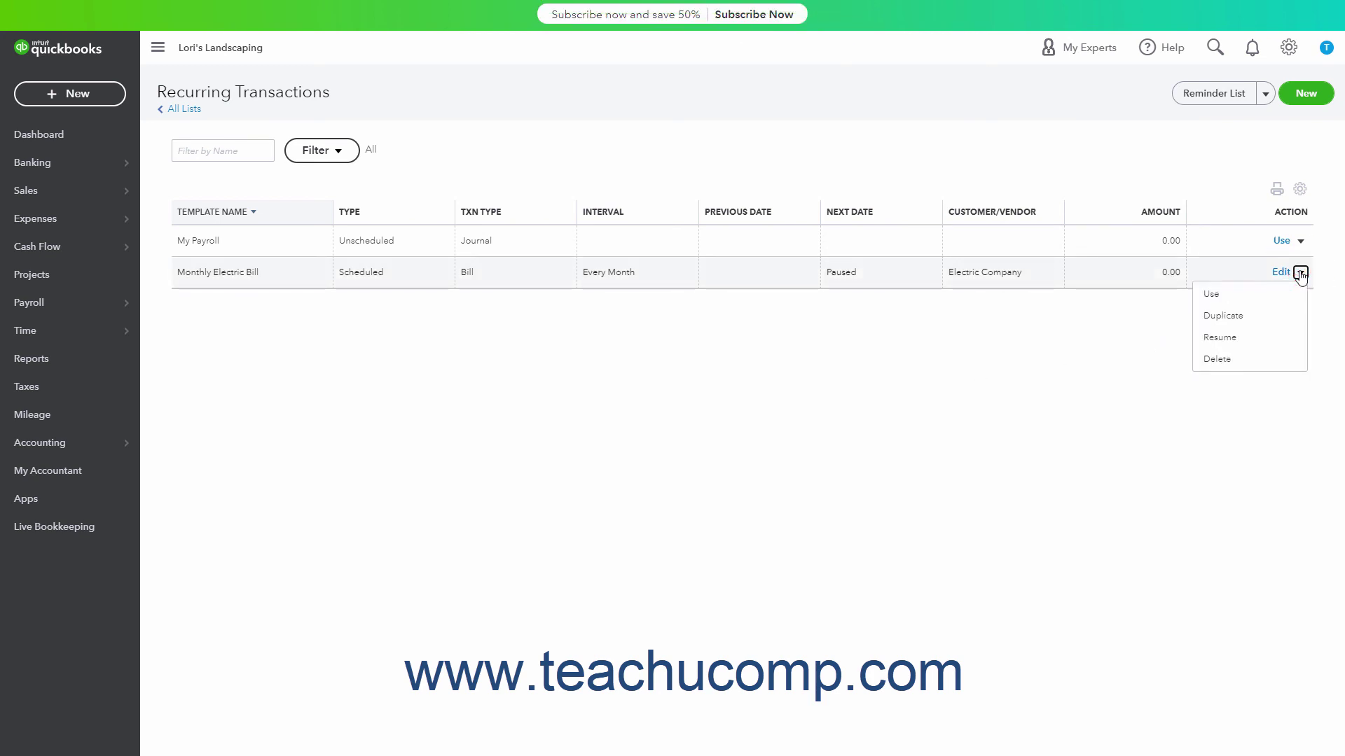
- Resume Monthly Electric Bill and confirm, restoring its 06/15/2021 next date
{"action": "left_click", "coordinate": [1242, 338]}
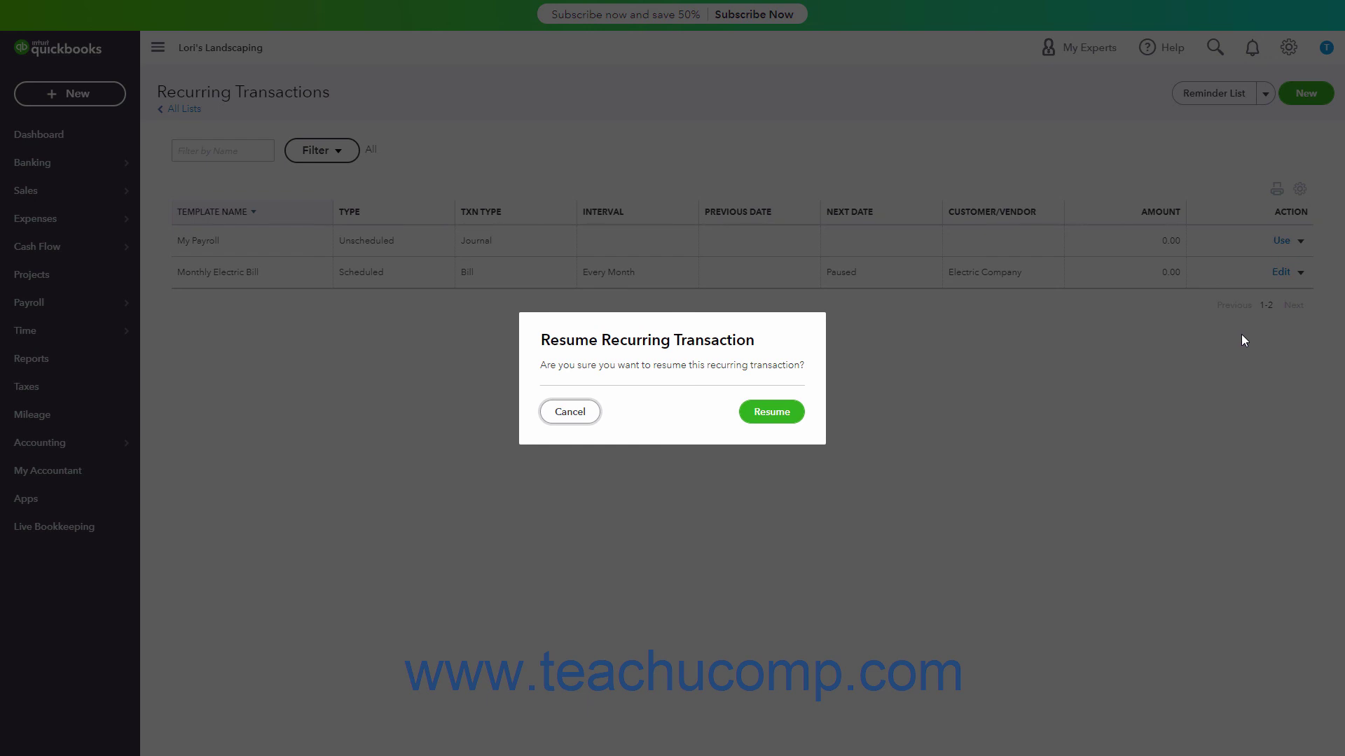
{"action": "left_click", "coordinate": [764, 419]}
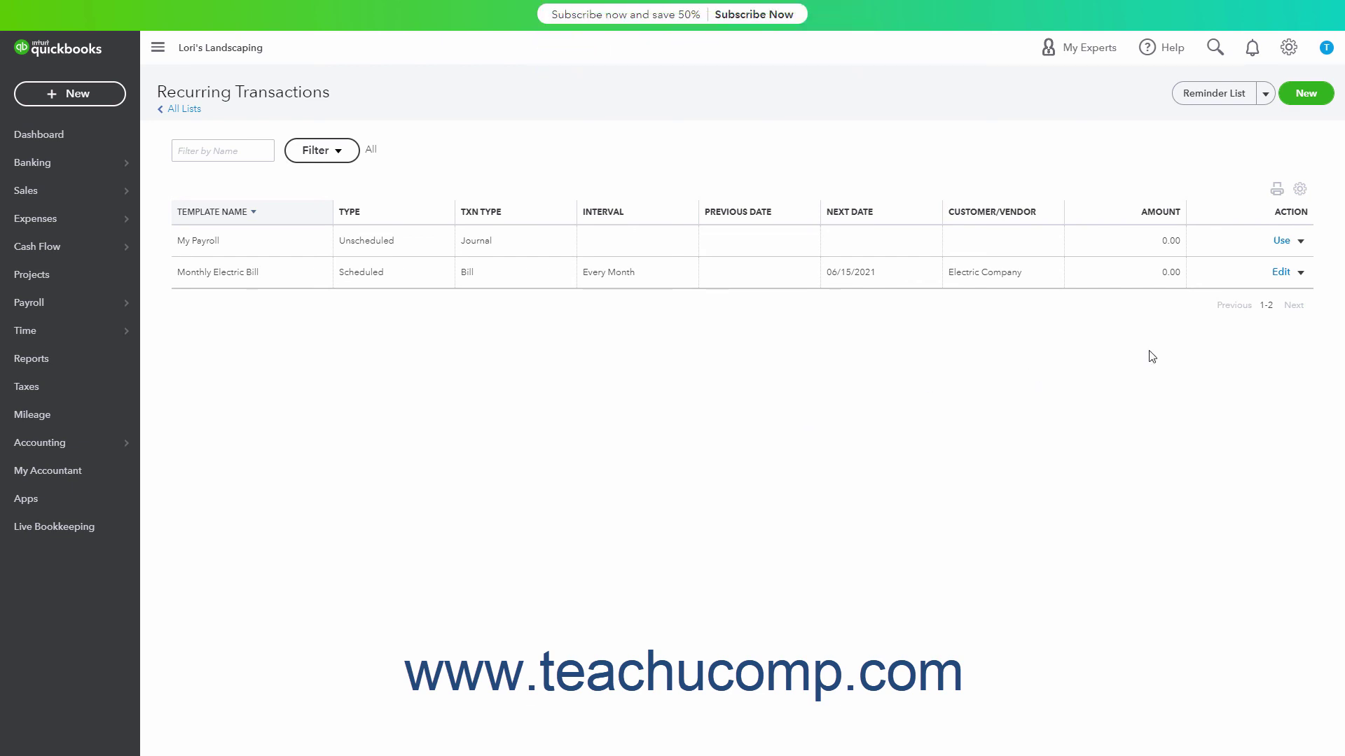
- Choose Skip next date for Monthly Electric Bill's 06/15/2021 occurrence
{"action": "left_click", "coordinate": [1301, 273]}
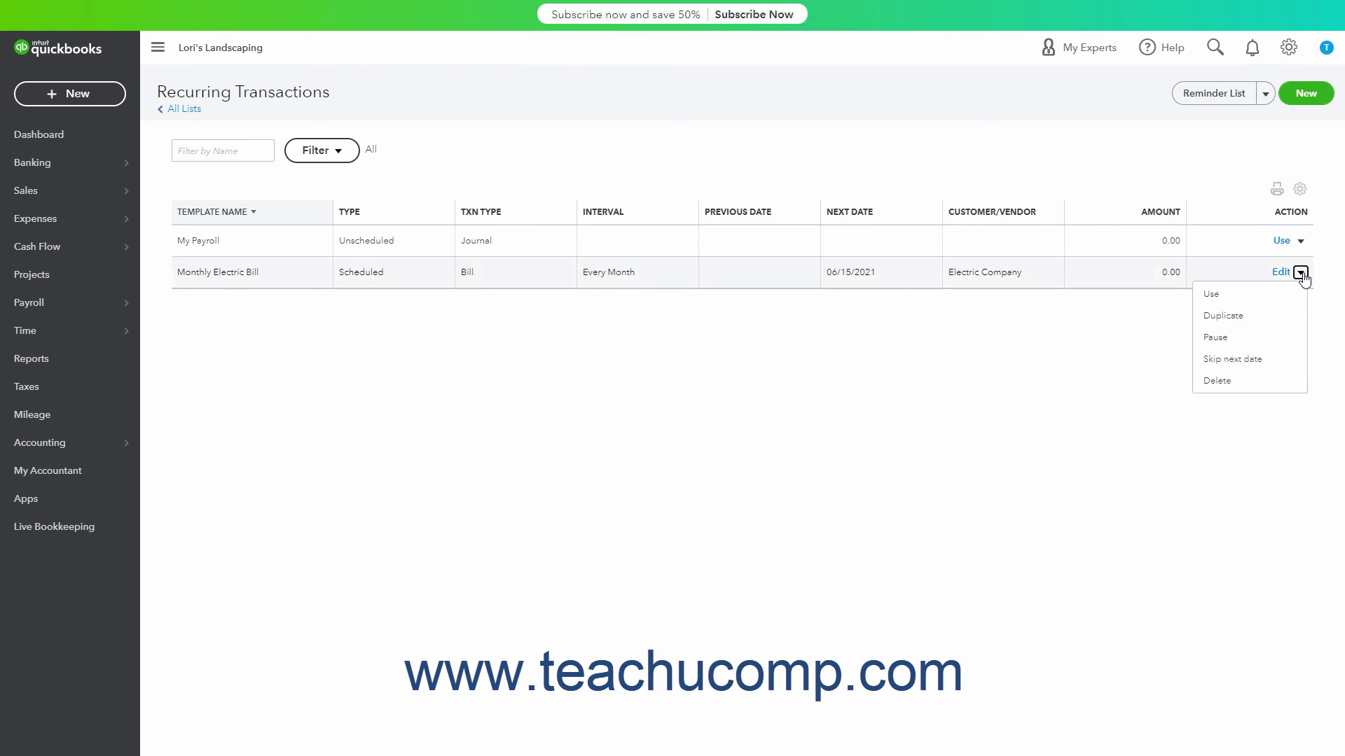
{"action": "left_click", "coordinate": [1257, 359]}
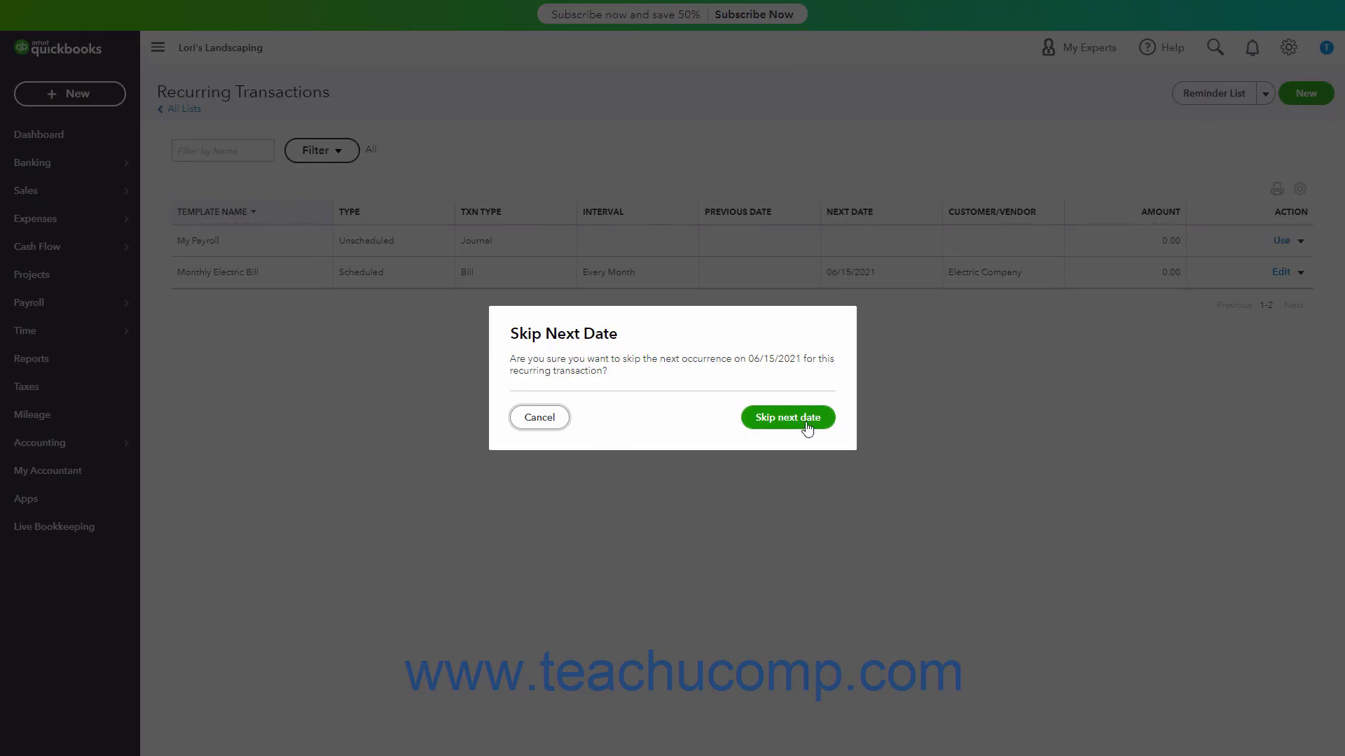